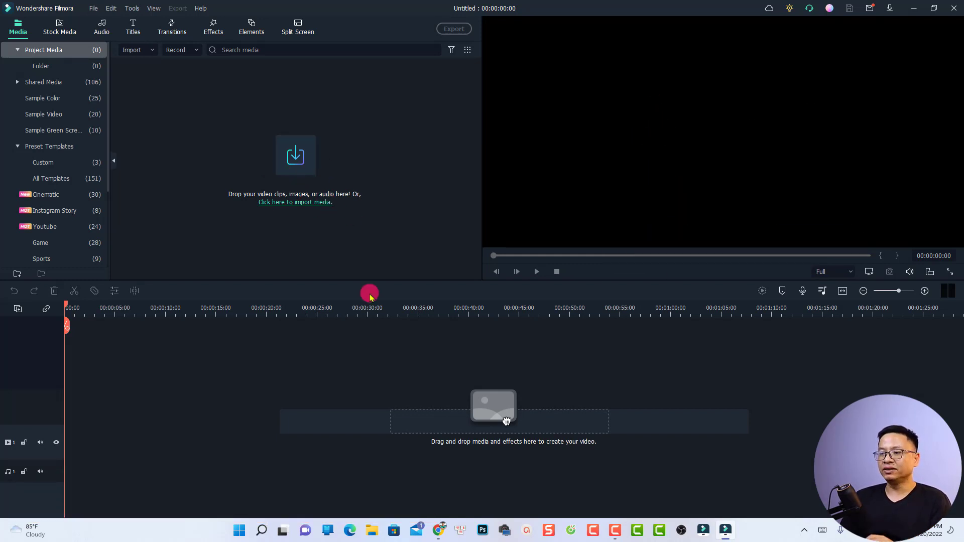
- Shrink the Filmora window, switch to Chrome, and show the downloaded Video ở đây (1).png in its folder to preview the image
left_click(932, 9)
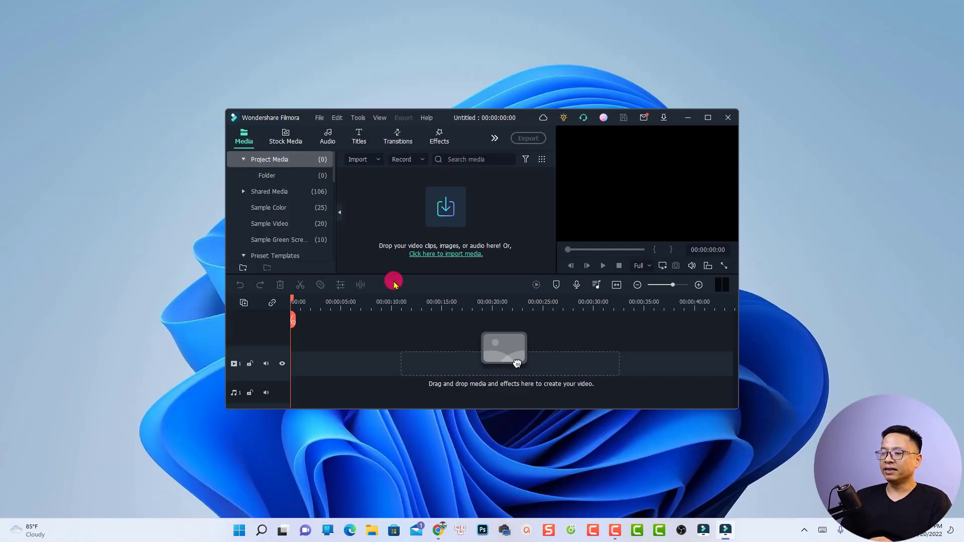
left_click(438, 529)
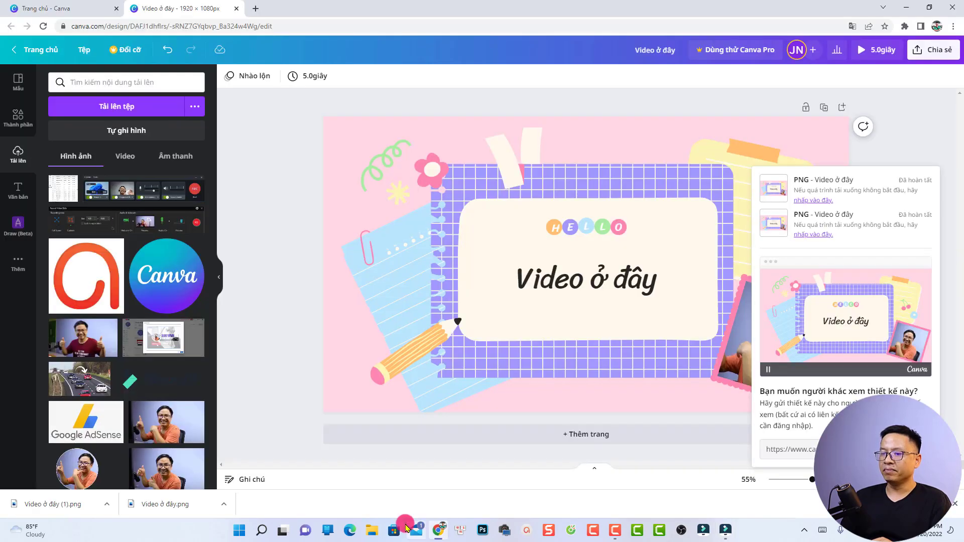
right_click(65, 505)
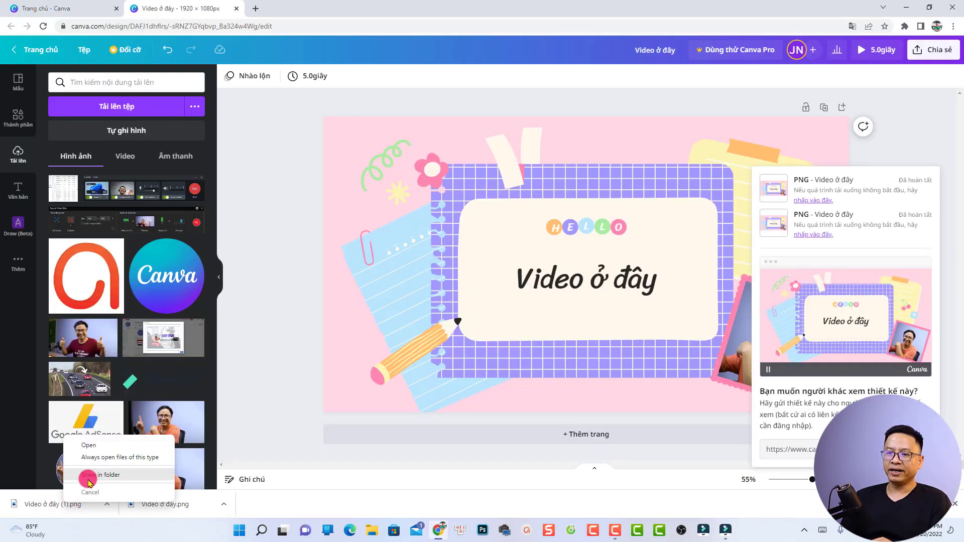
left_click(64, 476)
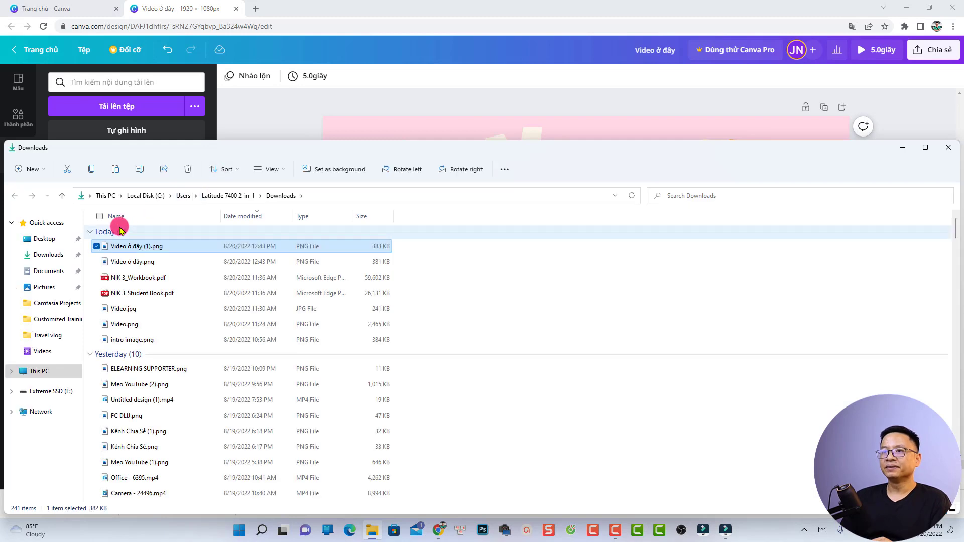
double_click(135, 250)
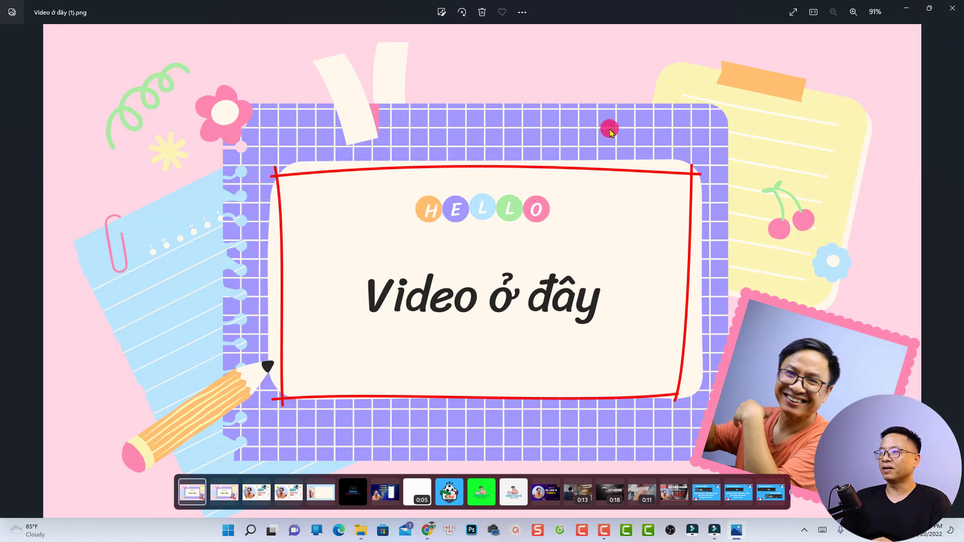
left_click(952, 8)
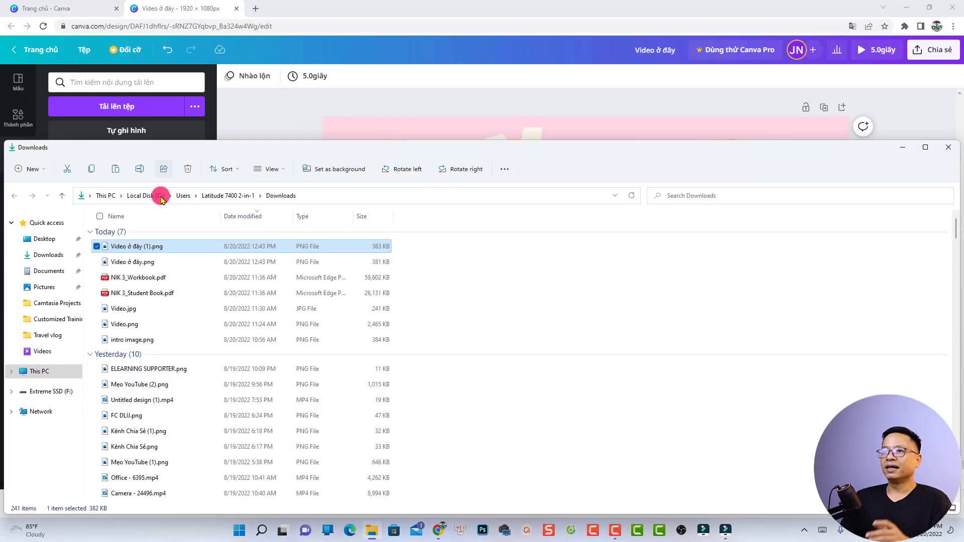
- Switch to Filmora, import Video ở đây (1).png from the Downloads folder into the project media, and maximize the window
left_click(725, 529)
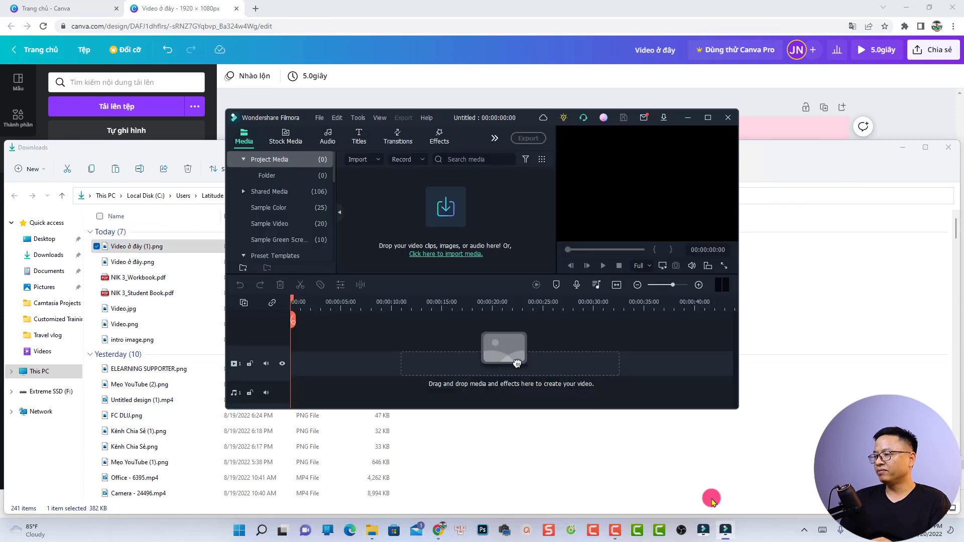
left_click(122, 248)
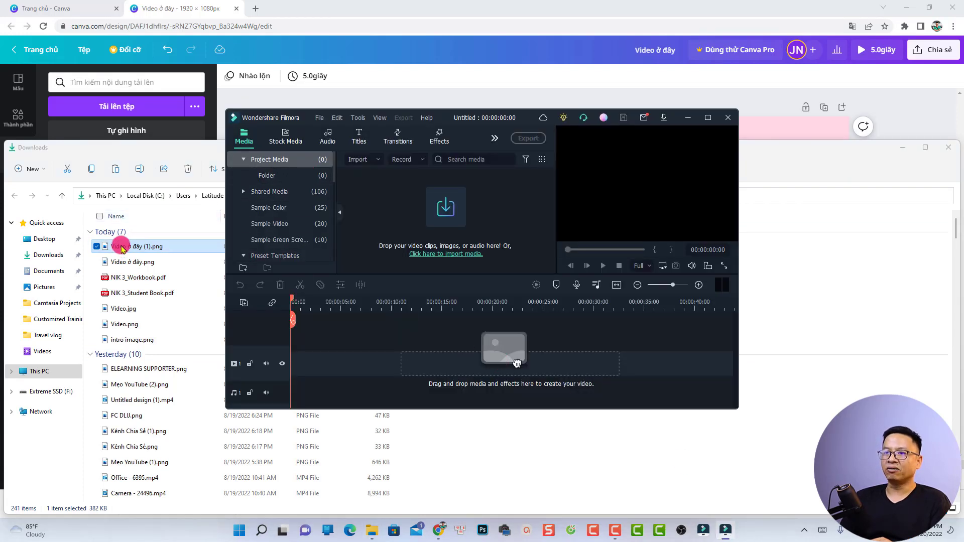
left_click_drag(122, 249, 418, 193)
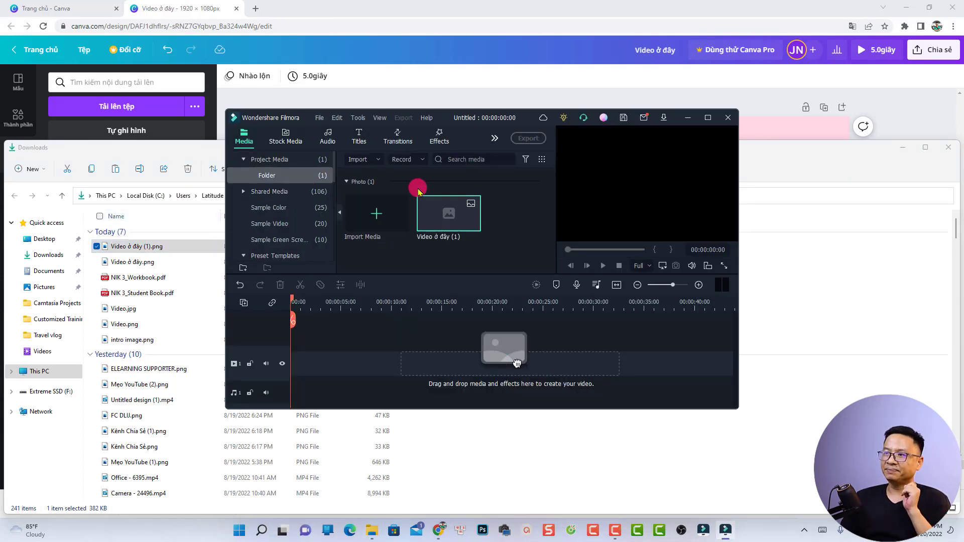
left_click(708, 117)
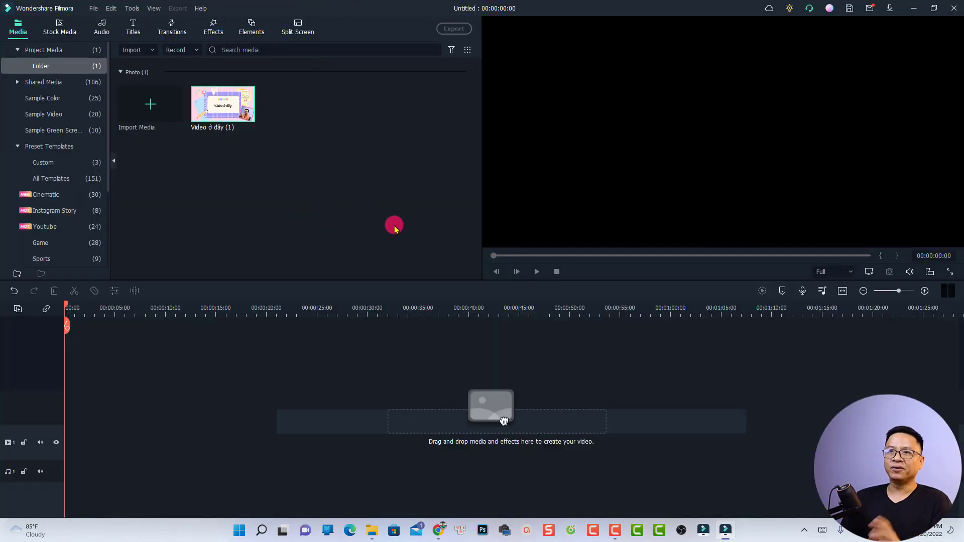
- Place the Pexels 4K aerial coastline video on video track 1, keeping the 1920 x 1080 25fps project settings, and preview it
left_click(60, 29)
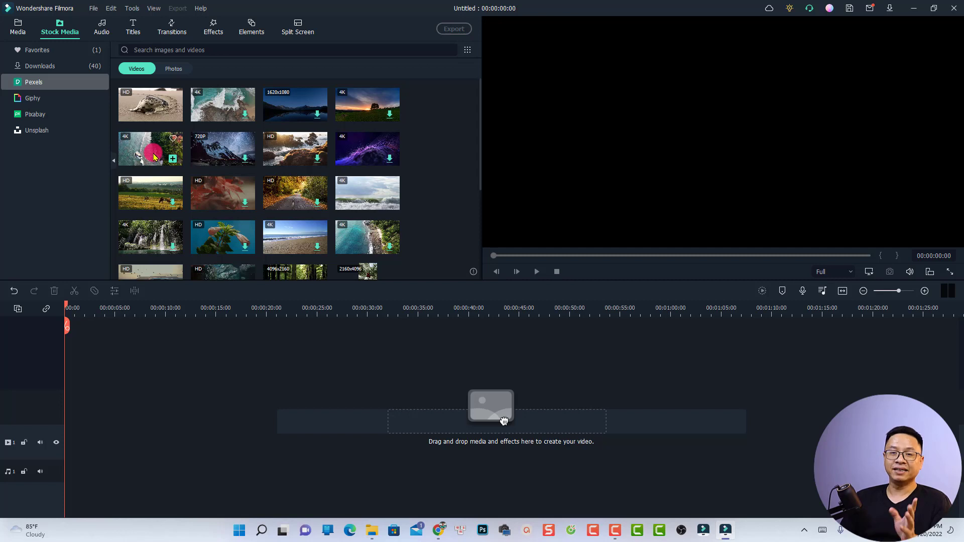
left_click_drag(154, 157, 59, 476)
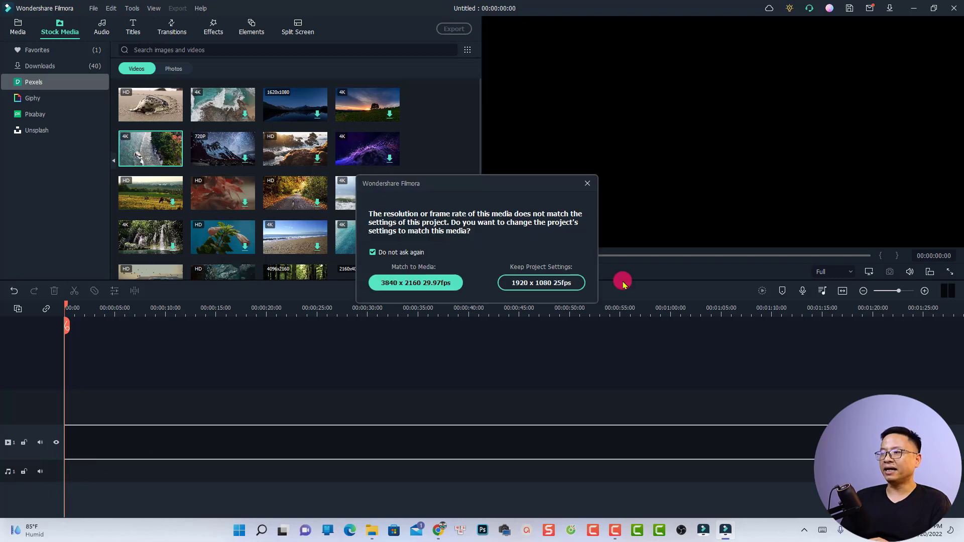
left_click(559, 285)
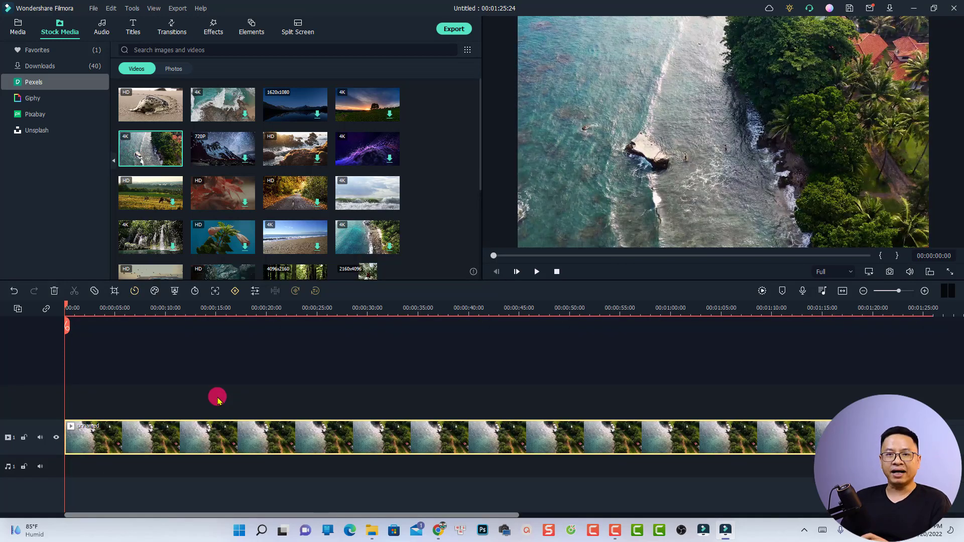
key("space")
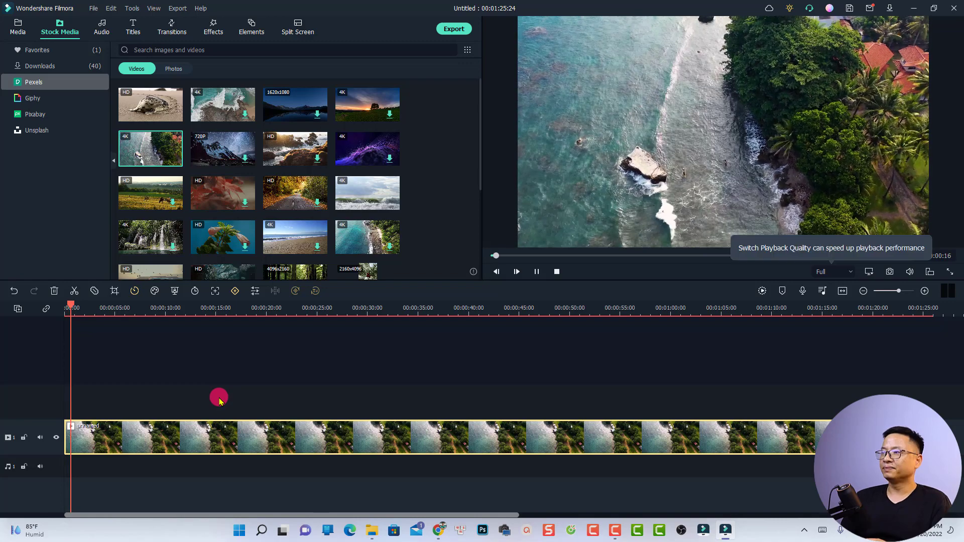
key("space")
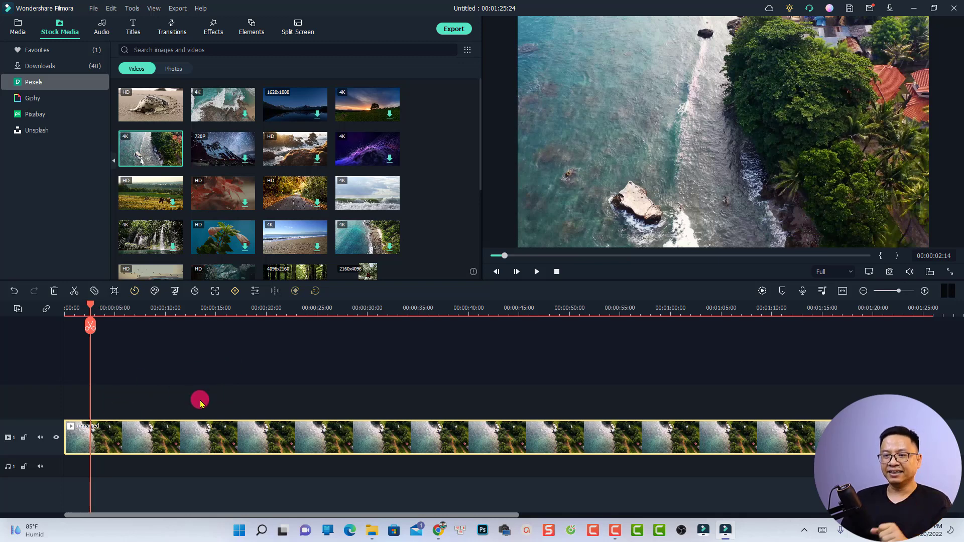
- Add the Video ở đây (1) image at the start of video track 2 and extend it to the coastline clip's end
left_click(11, 32)
left_click_drag(183, 90, 60, 402)
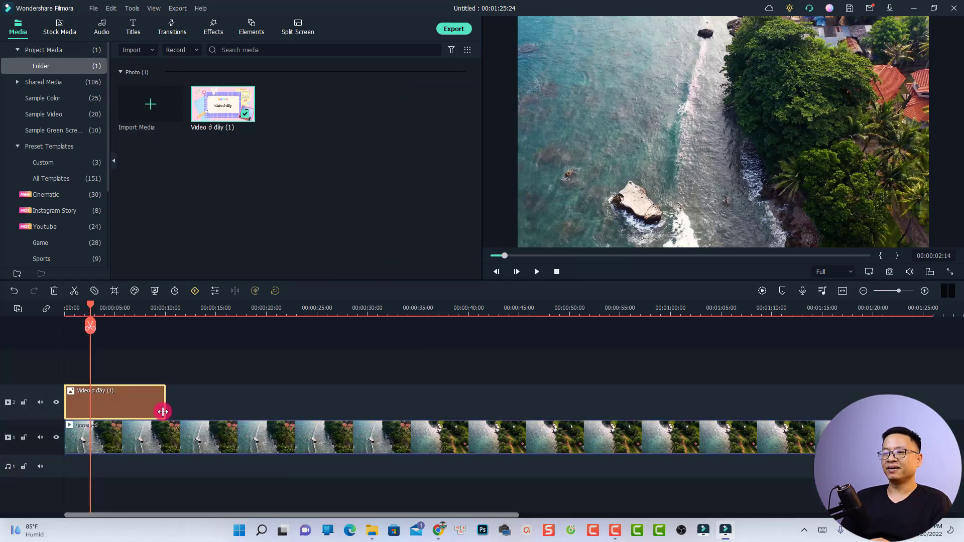
left_click_drag(163, 412, 932, 402)
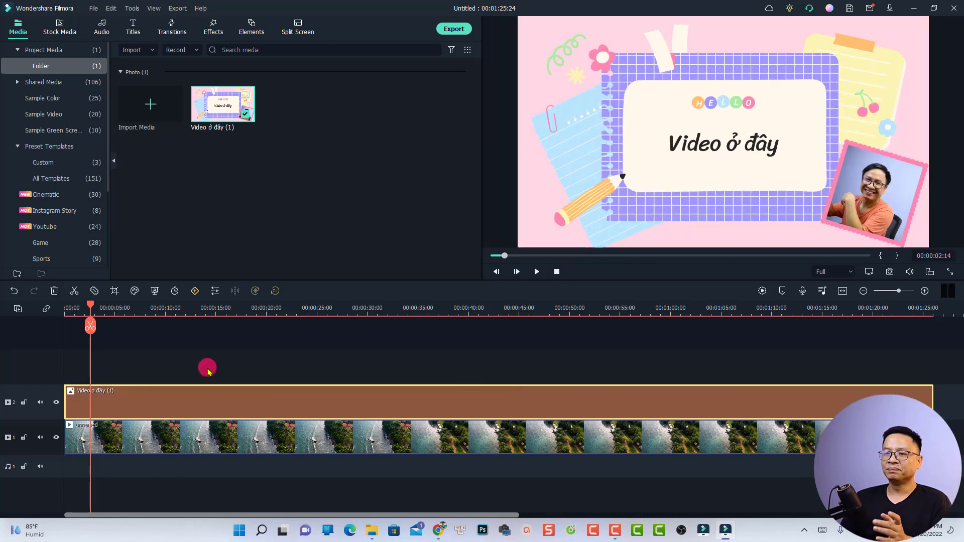
- Play back the image clip on track 2 and apply Crop to Fit to it
key("space")
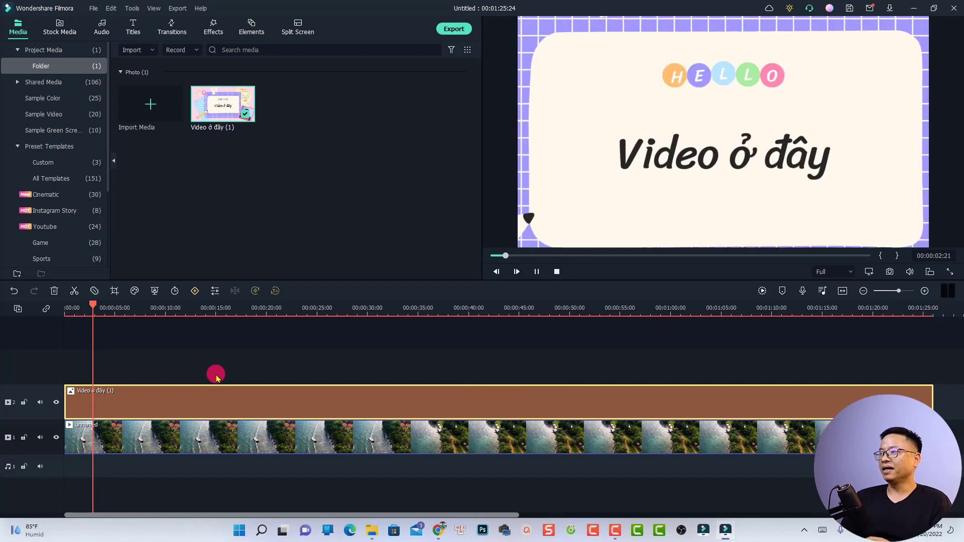
key("space")
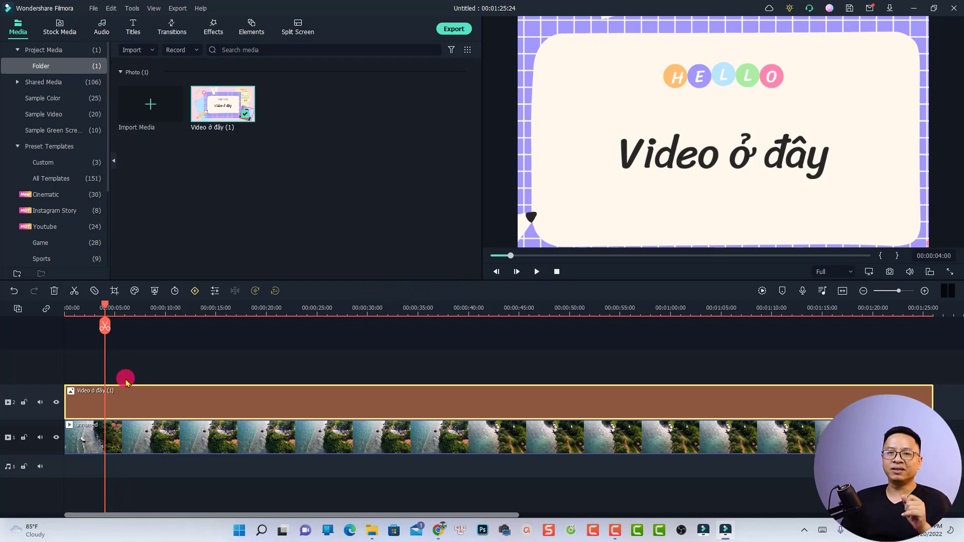
right_click(116, 399)
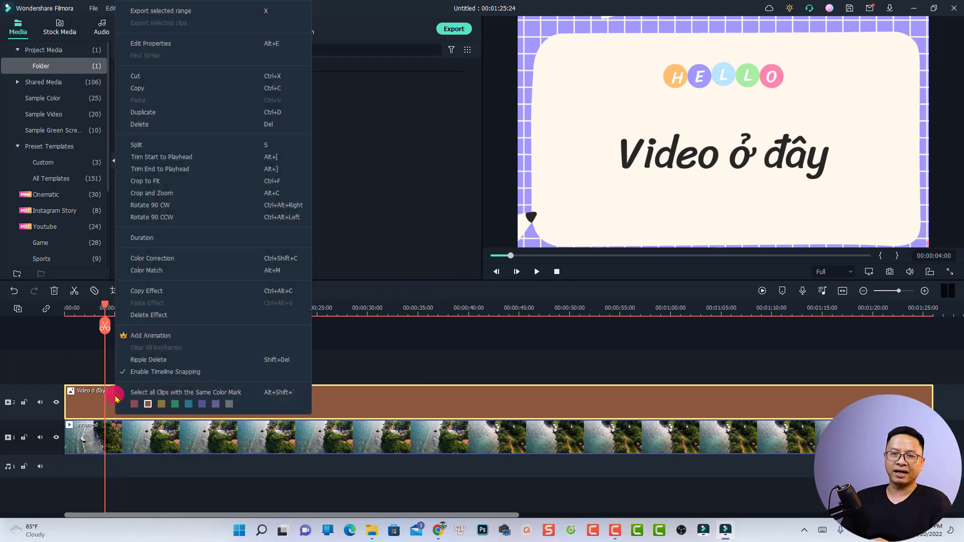
left_click(145, 180)
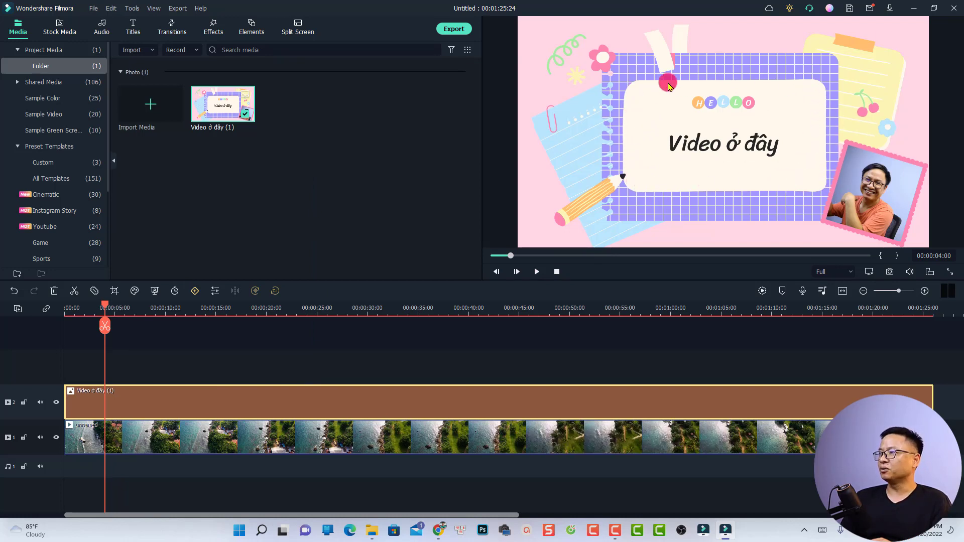
- Apply a Rectangle mask to the image clip and invert it so the video plays inside the frame
double_click(111, 397)
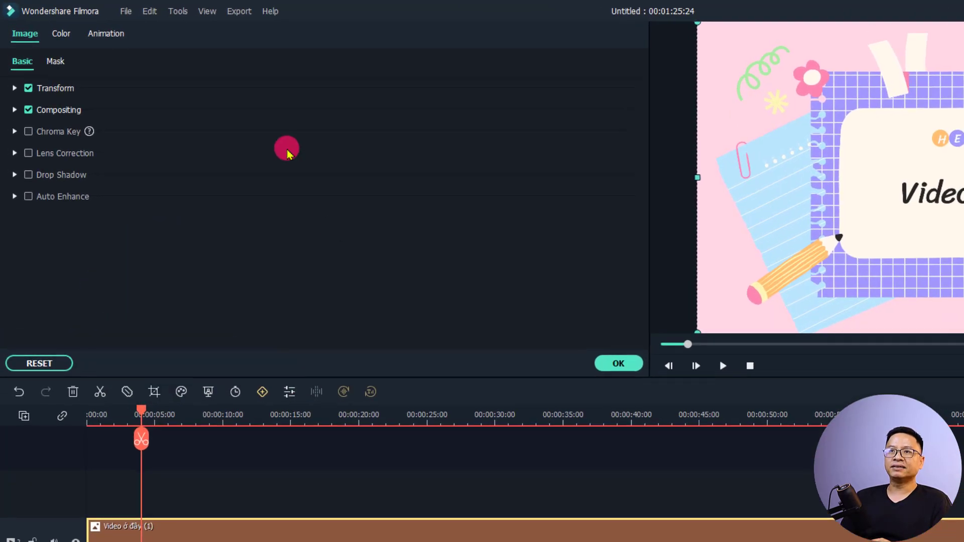
left_click(56, 62)
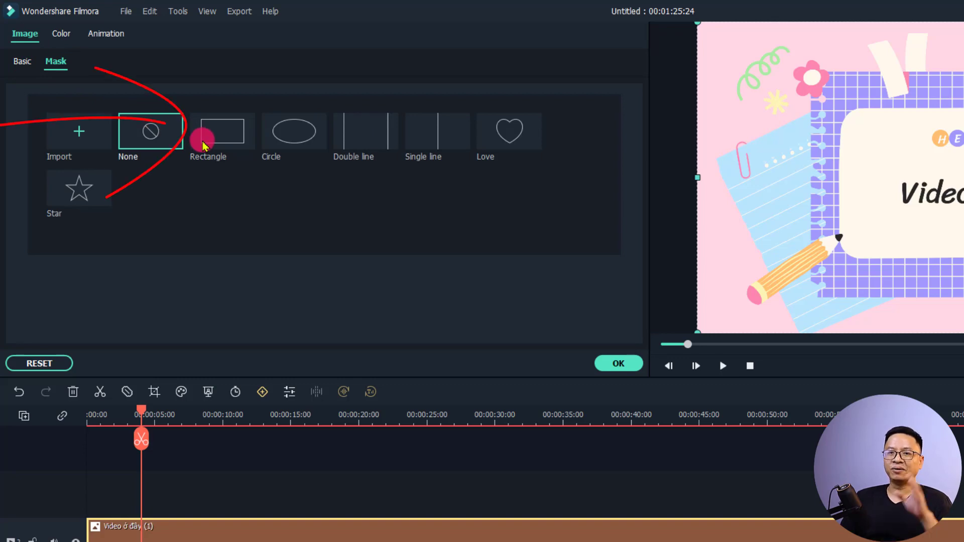
left_click(204, 144)
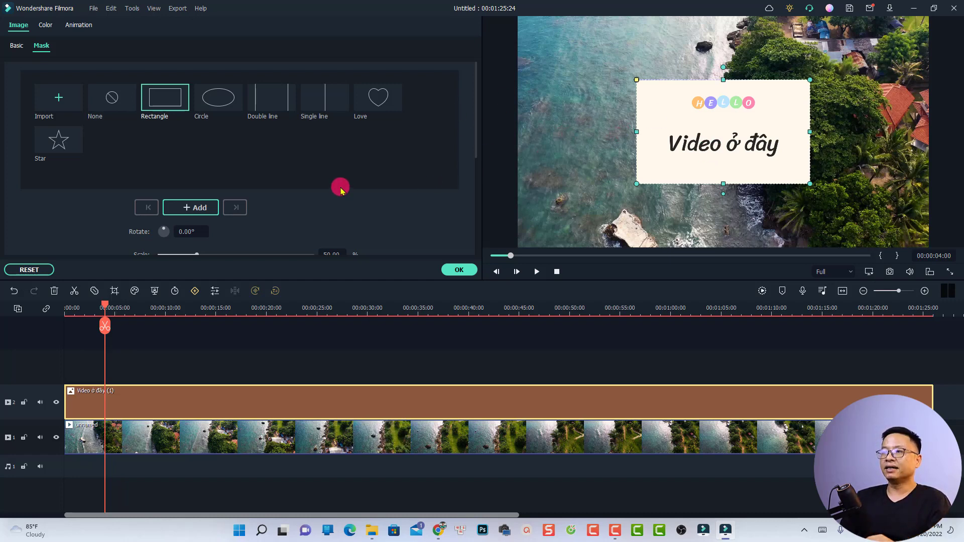
scroll(339, 190, "down", 4)
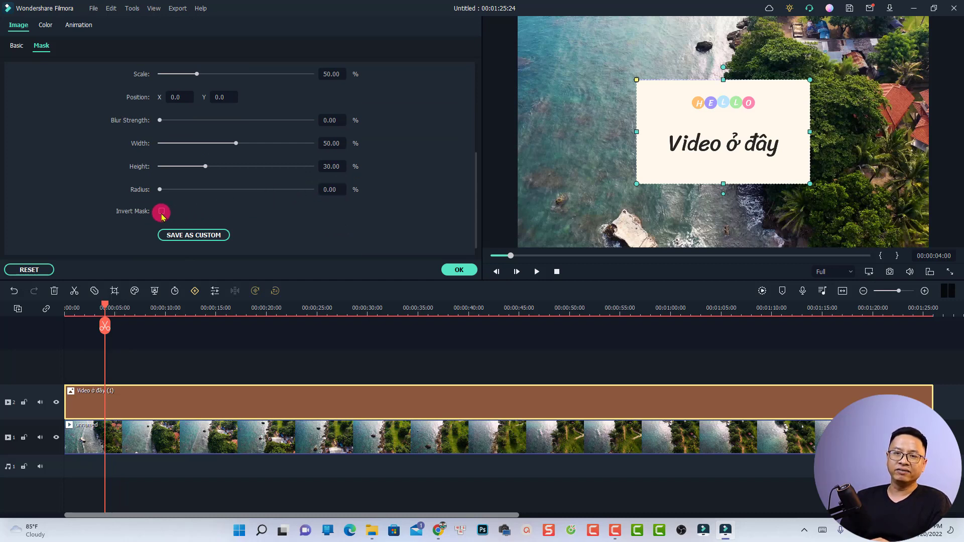
left_click(162, 212)
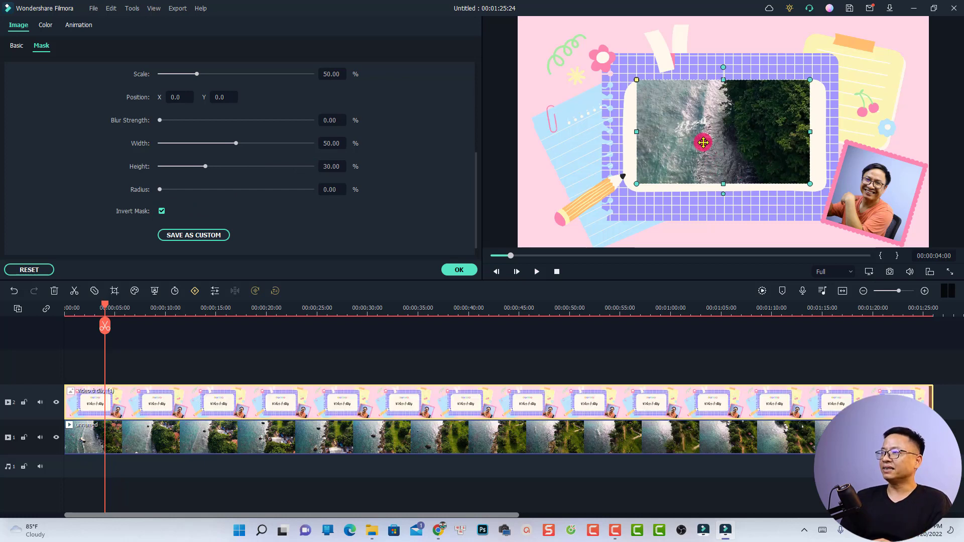
- Fit the mask to the cream panel with about 58.61% width, 31.98% height and a Y position of -8.0
left_click_drag(702, 143, 699, 145)
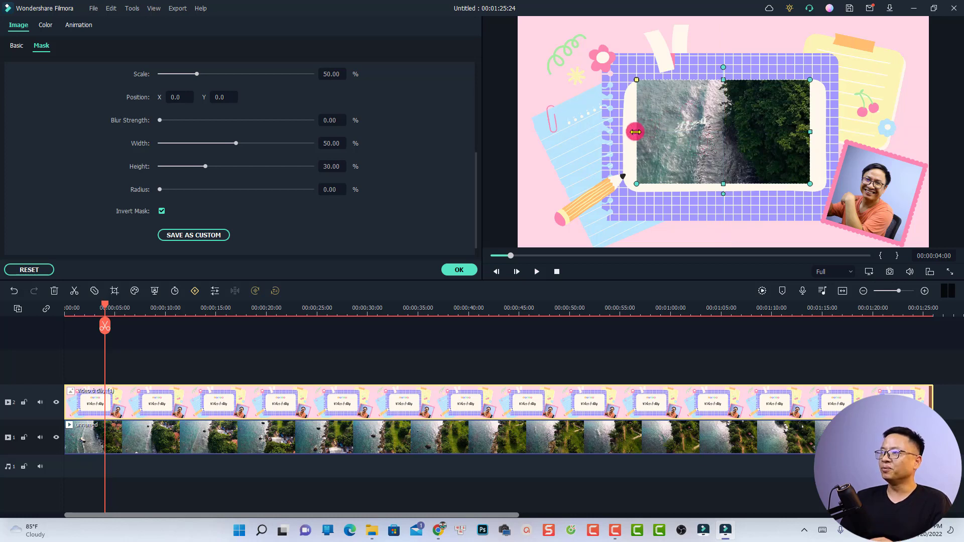
left_click_drag(635, 132, 623, 132)
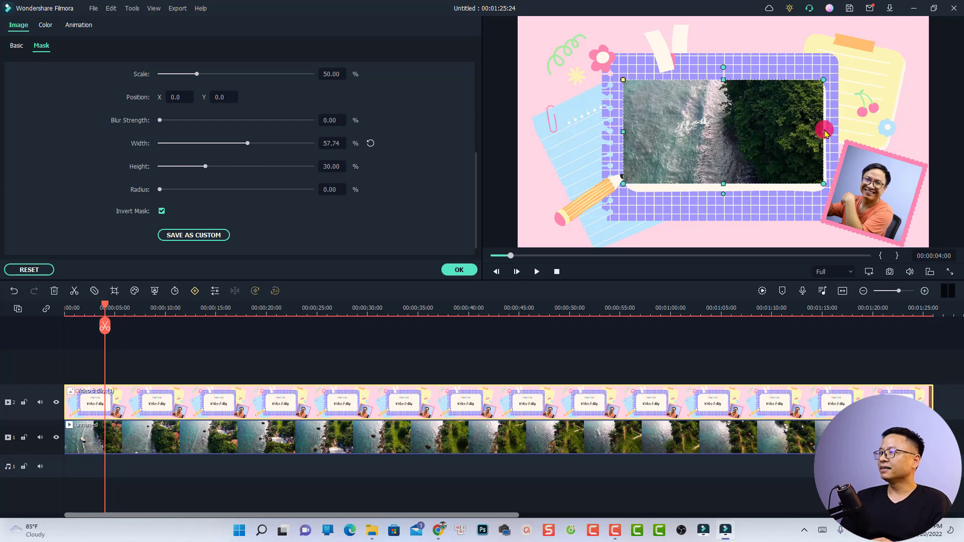
left_click_drag(823, 130, 824, 132)
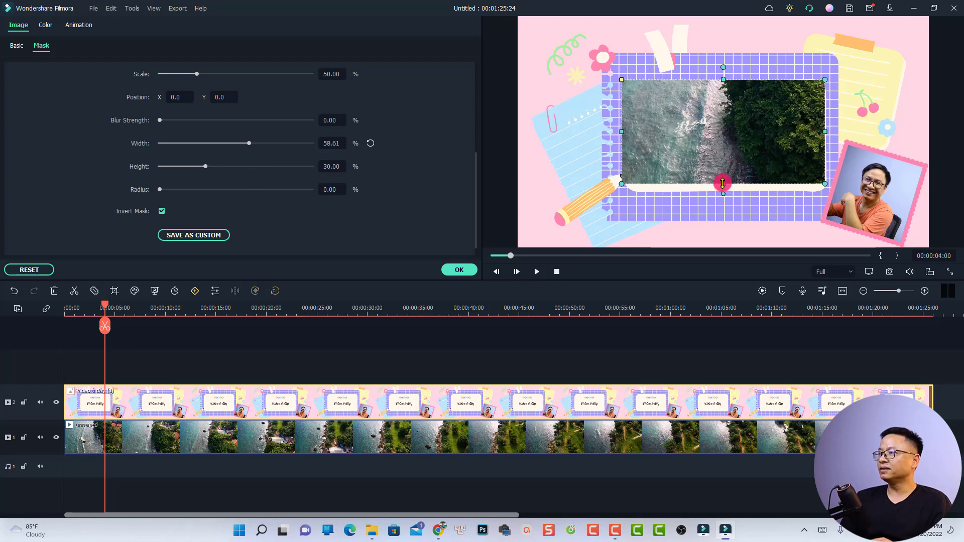
left_click_drag(722, 182, 727, 176)
left_click(664, 210)
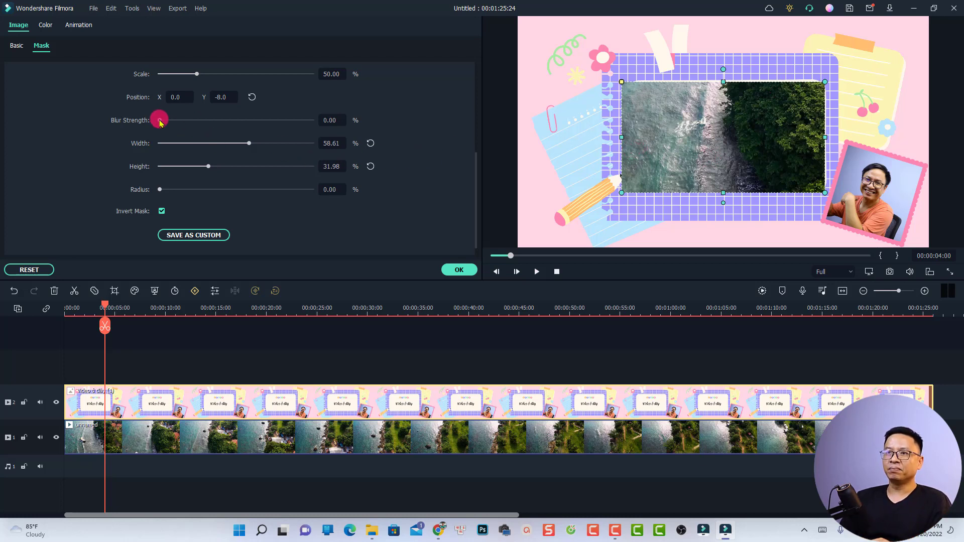
- Soften and round the mask edges with a blur strength of about 4.28% and a radius of about 12.17%, and accept the settings
left_click_drag(159, 121, 165, 121)
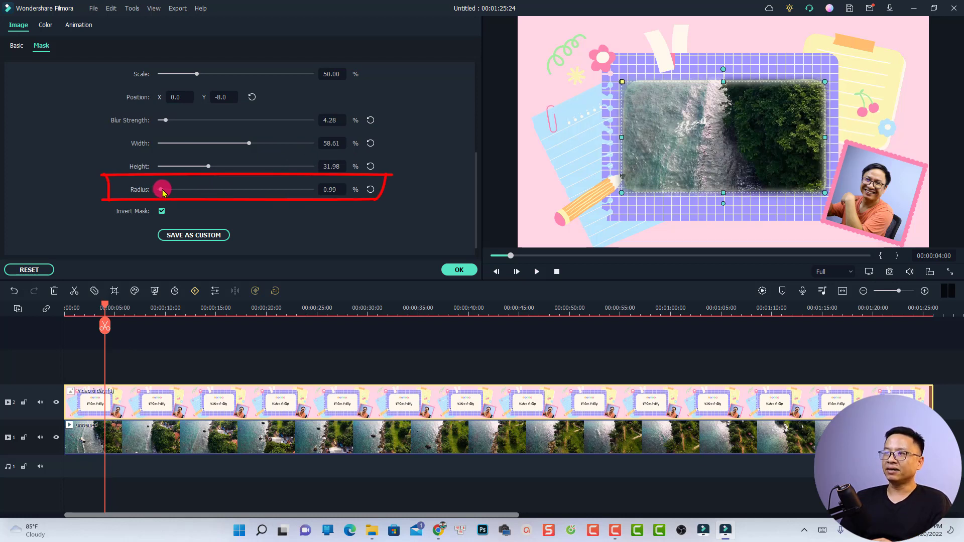
left_click_drag(166, 190, 174, 195)
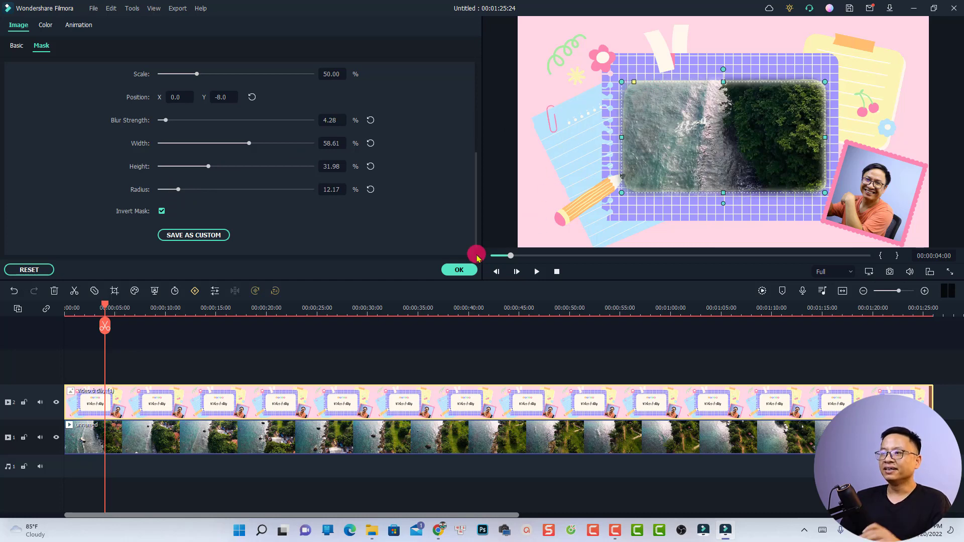
left_click(458, 269)
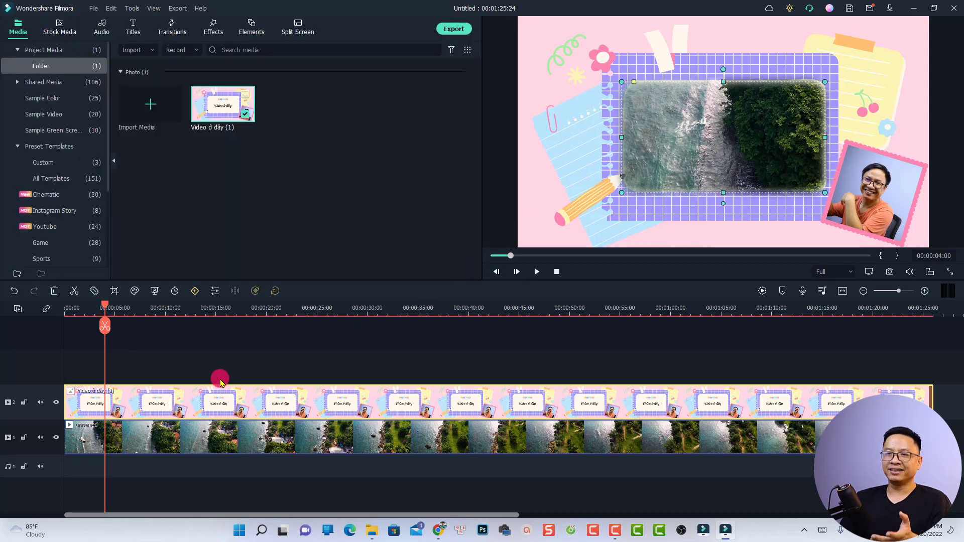
- Play the masked composition from the start of the timeline to check the video inside the frame
left_click(64, 313)
key("space")
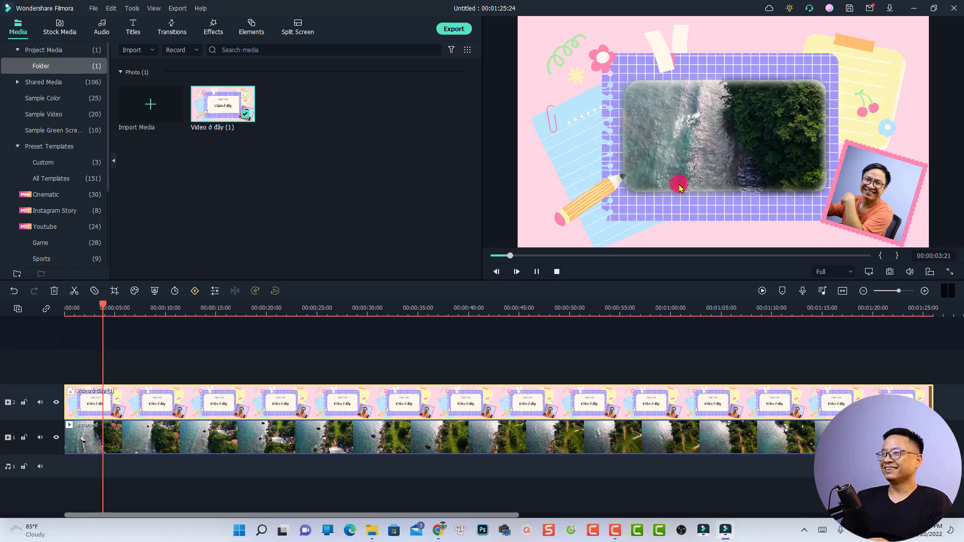
left_click(546, 275)
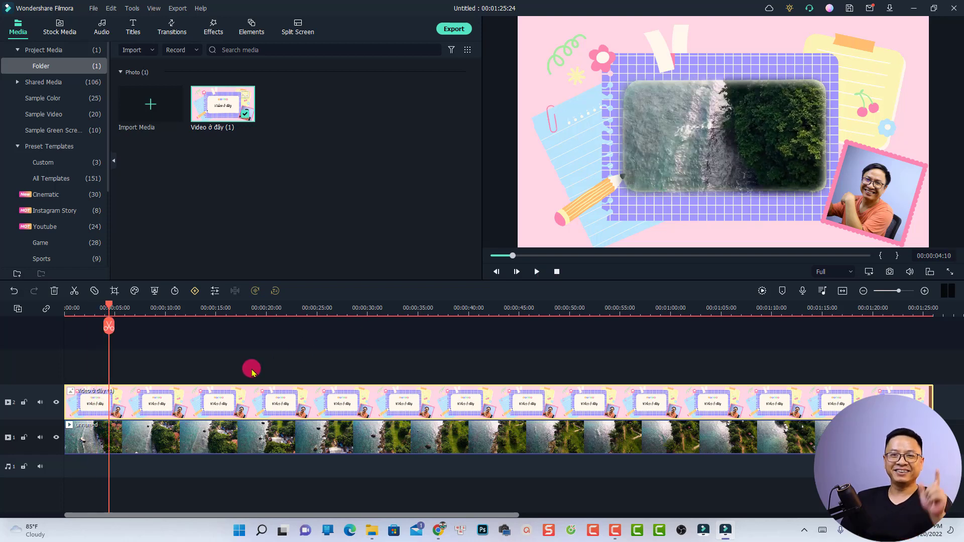